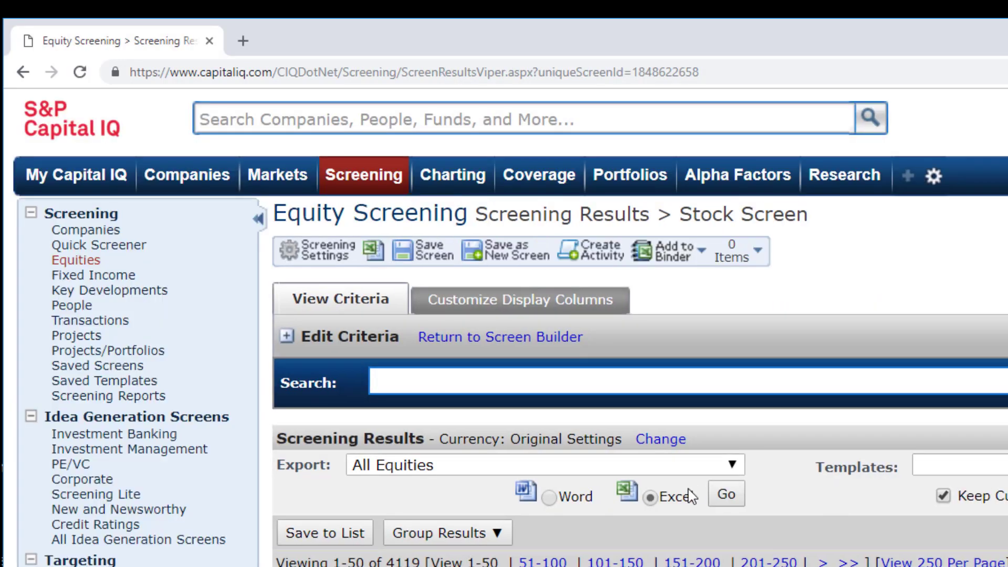
Step: Back in the screen builder, add Open Market Acquisition to the Insider Trades transaction types
{"action": "left_click", "coordinate": [548, 336]}
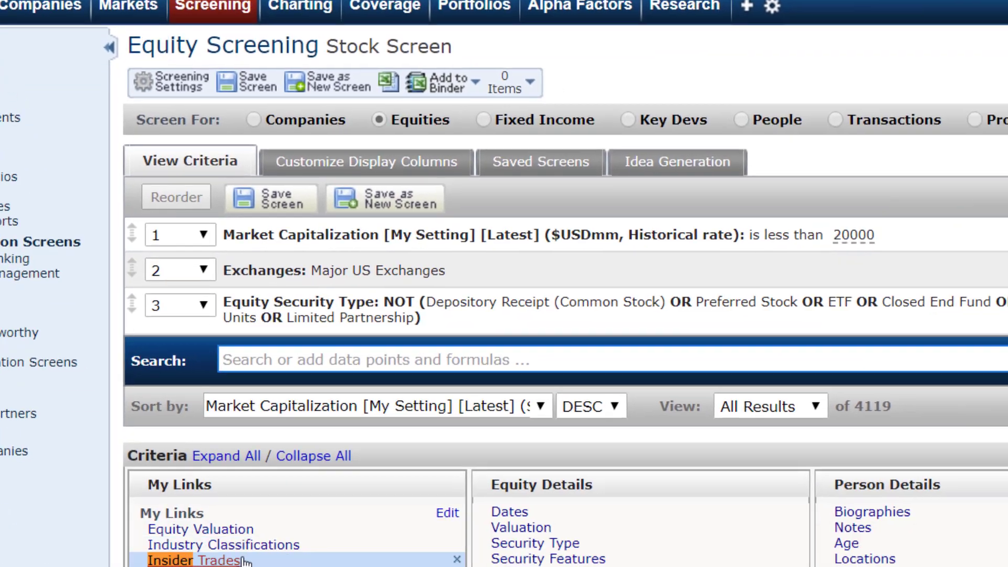
{"action": "left_click", "coordinate": [391, 566]}
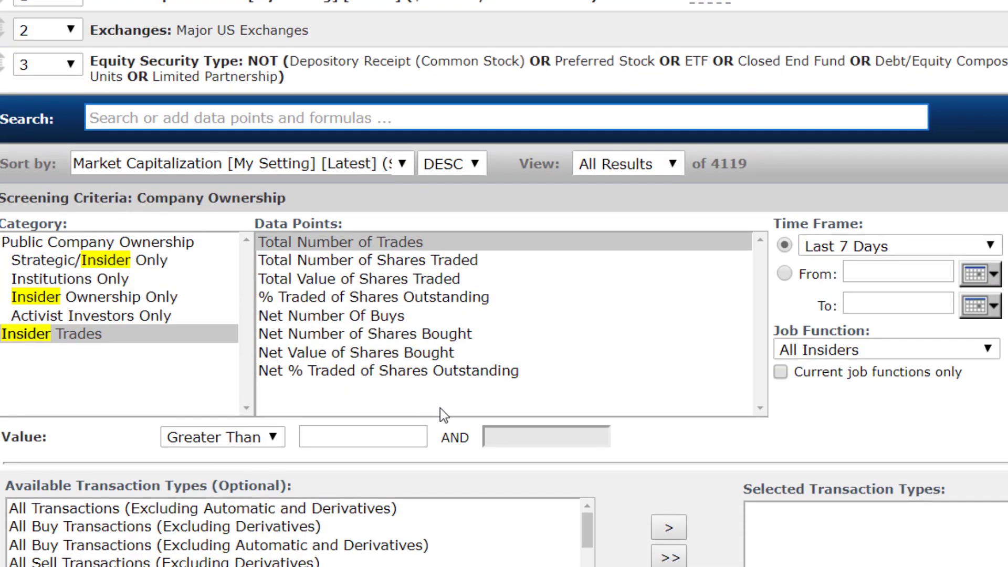
{"action": "scroll", "coordinate": [440, 409], "scroll_direction": "down", "scroll_amount": 3}
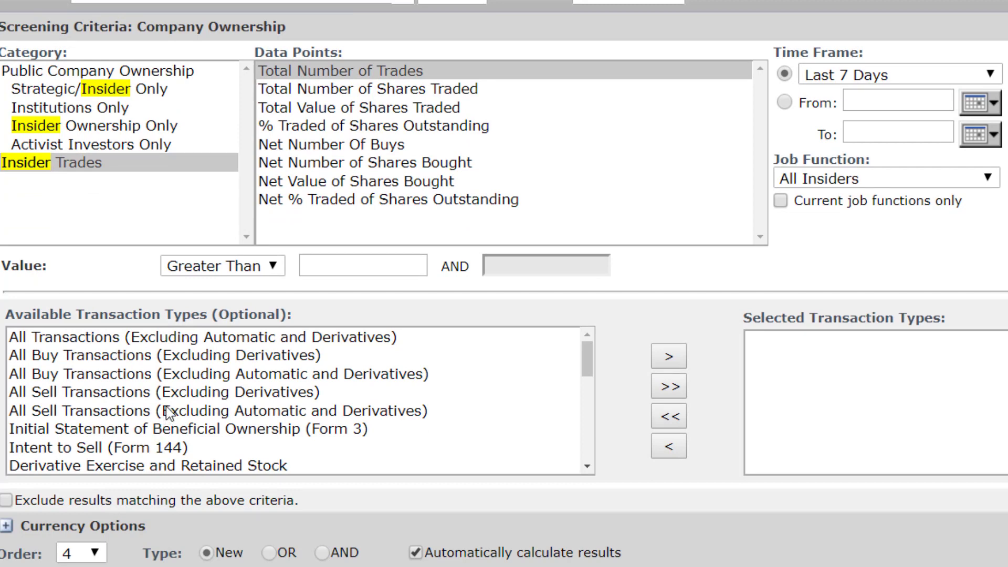
{"action": "scroll", "coordinate": [168, 412], "scroll_direction": "down", "scroll_amount": 3}
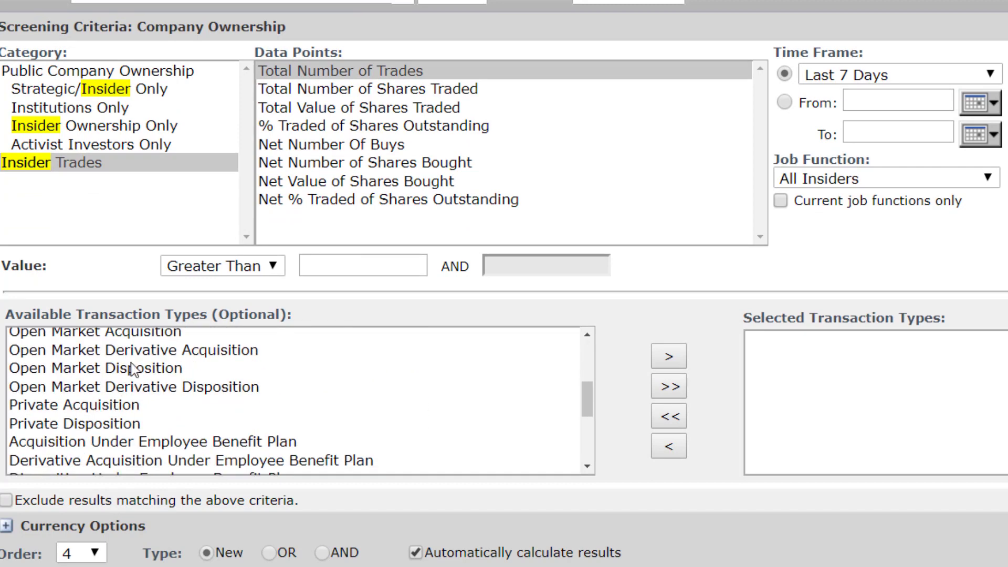
{"action": "left_click", "coordinate": [152, 335]}
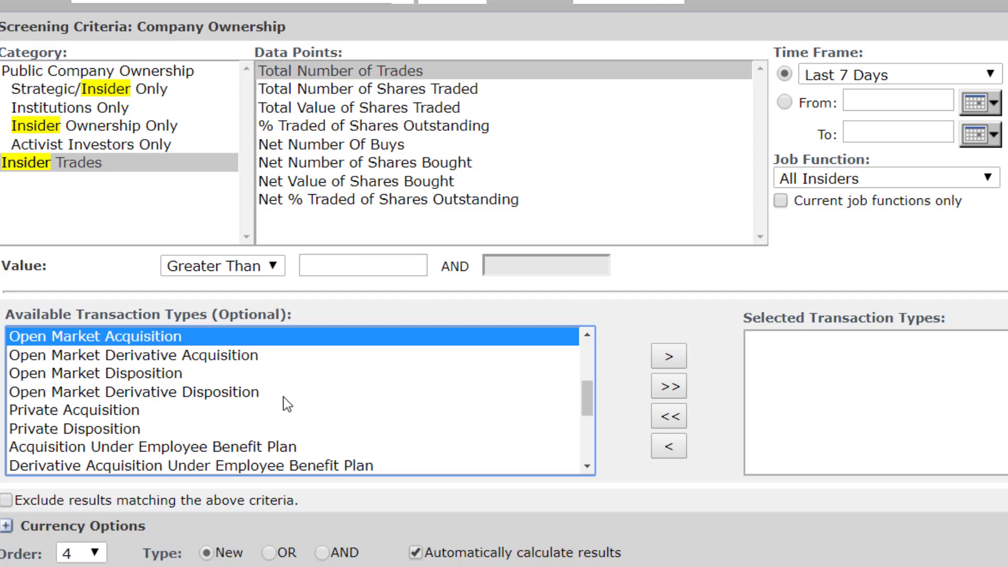
{"action": "left_click", "coordinate": [668, 357]}
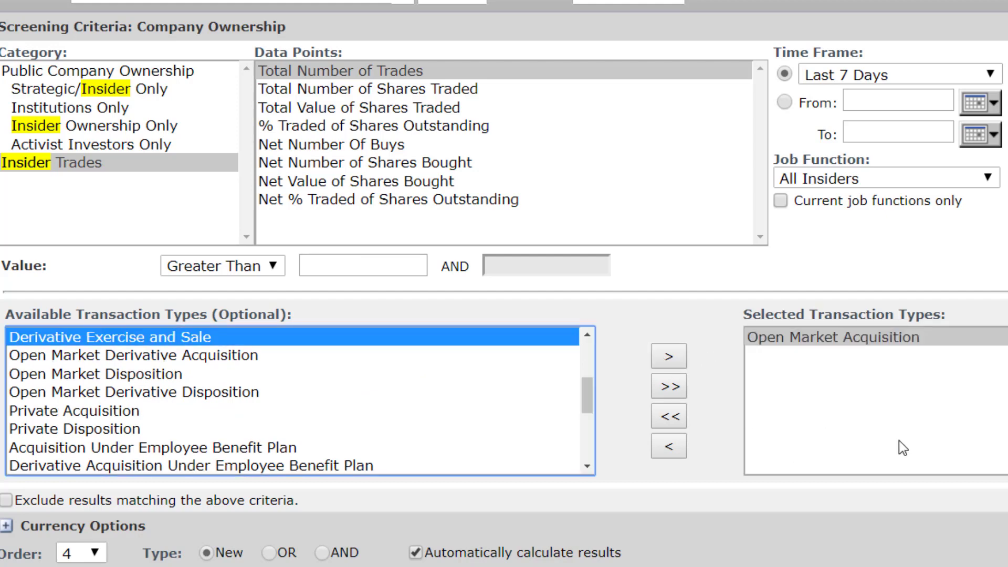
{"action": "scroll", "coordinate": [327, 168], "scroll_direction": "up", "scroll_amount": 5}
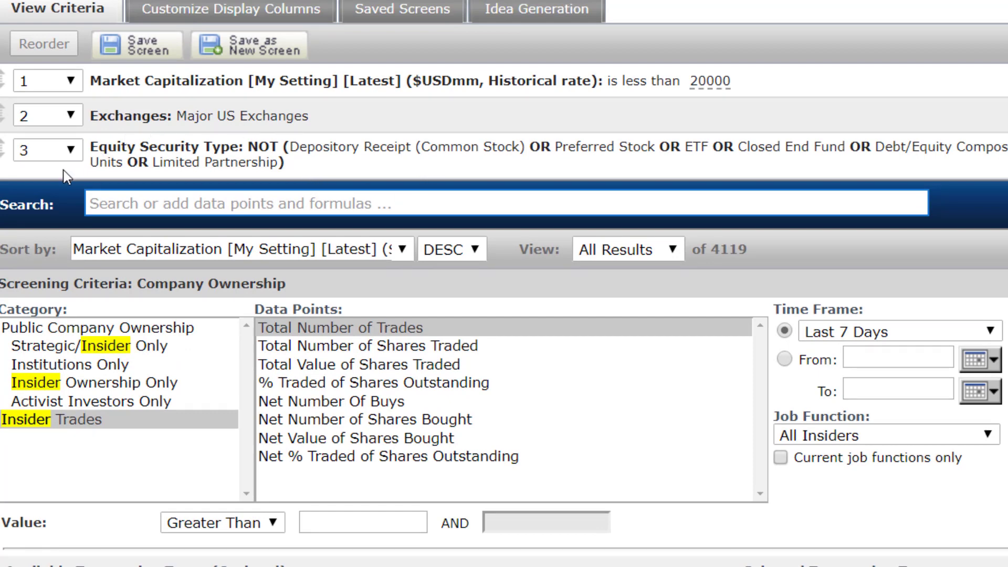
Step: Search the criteria for 'return', browse the matches, then replace the search term with 'p/e'
{"action": "left_click", "coordinate": [135, 199]}
{"action": "type", "text": "return"}
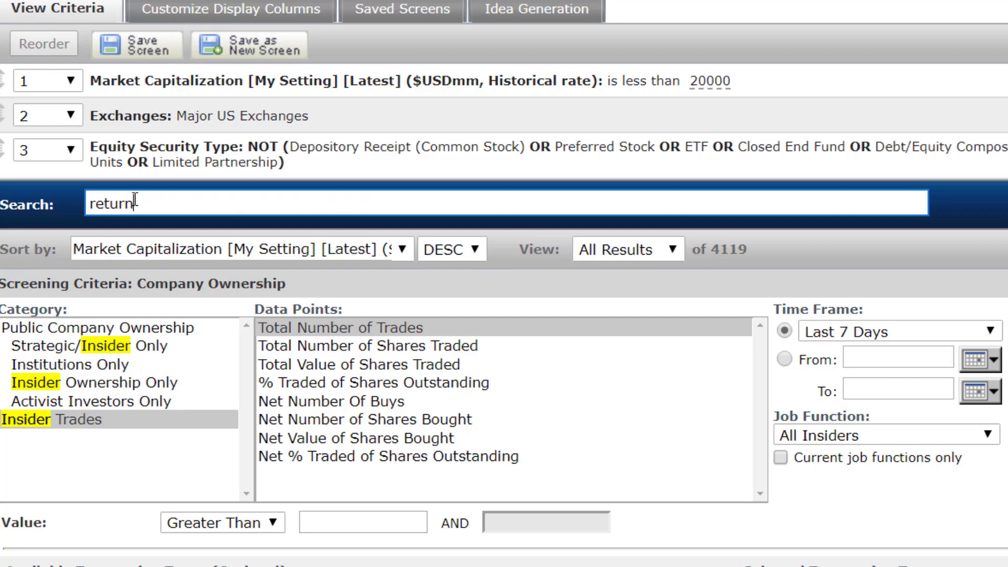
{"action": "scroll", "coordinate": [263, 252], "scroll_direction": "down", "scroll_amount": 5}
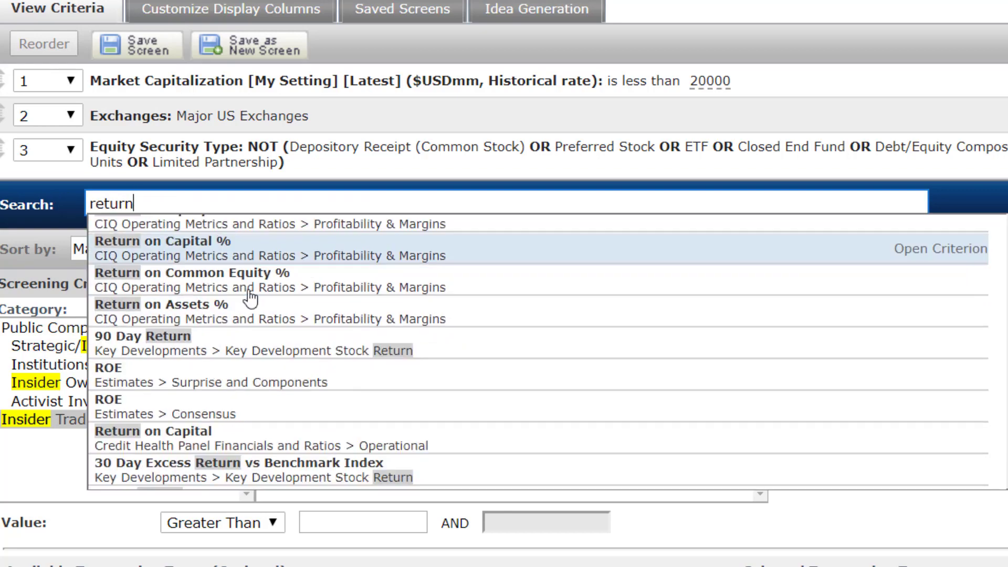
{"action": "scroll", "coordinate": [255, 298], "scroll_direction": "down", "scroll_amount": 3}
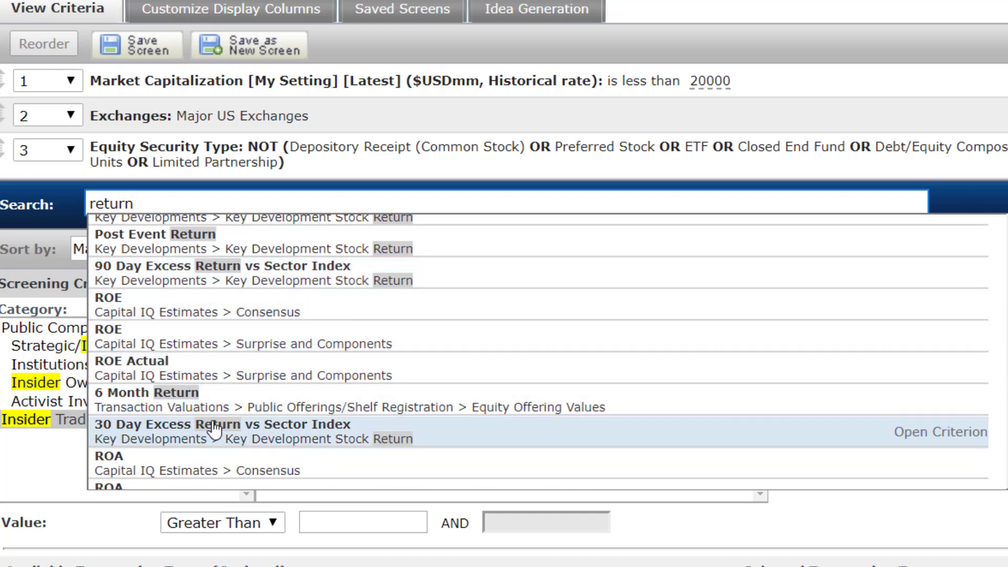
{"action": "scroll", "coordinate": [215, 431], "scroll_direction": "down", "scroll_amount": 3}
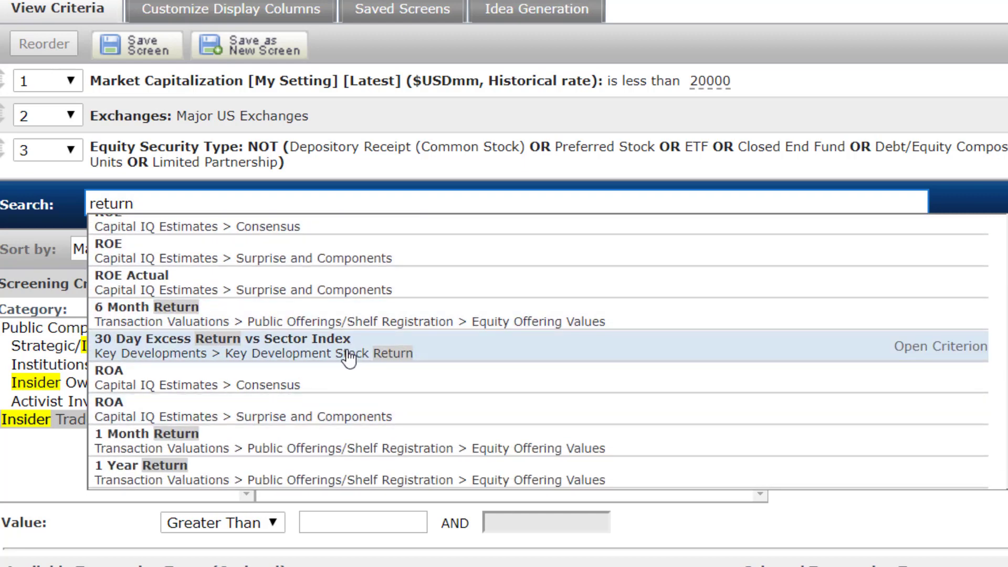
{"action": "scroll", "coordinate": [328, 452], "scroll_direction": "down", "scroll_amount": 3}
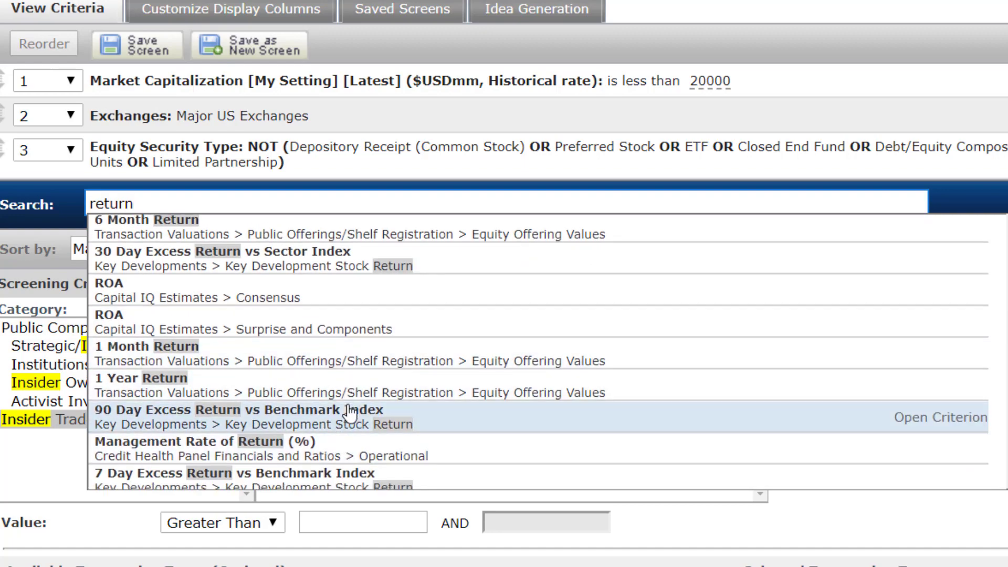
{"action": "scroll", "coordinate": [349, 409], "scroll_direction": "down", "scroll_amount": 5}
{"action": "scroll", "coordinate": [349, 408], "scroll_direction": "down", "scroll_amount": 3}
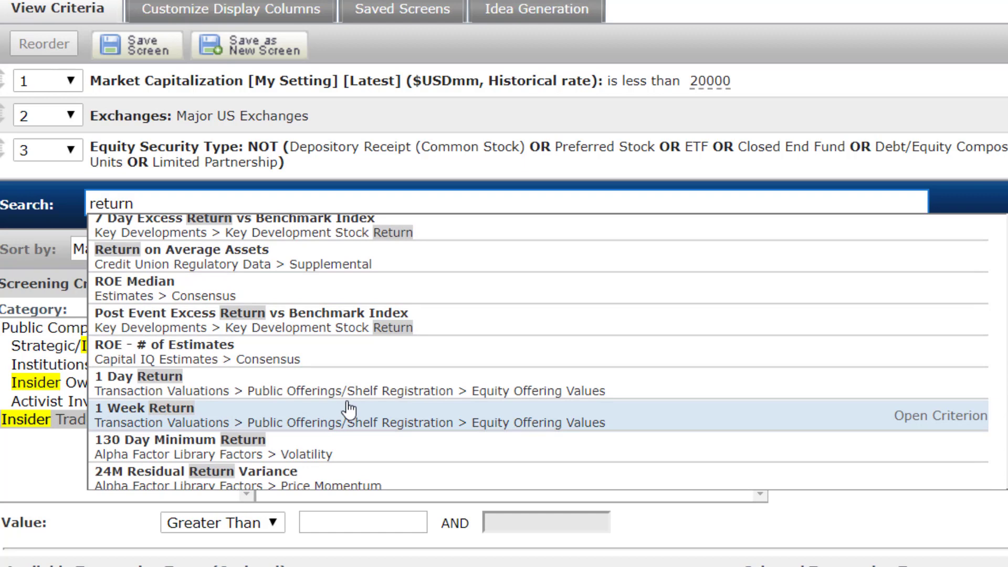
{"action": "scroll", "coordinate": [360, 425], "scroll_direction": "down", "scroll_amount": 3}
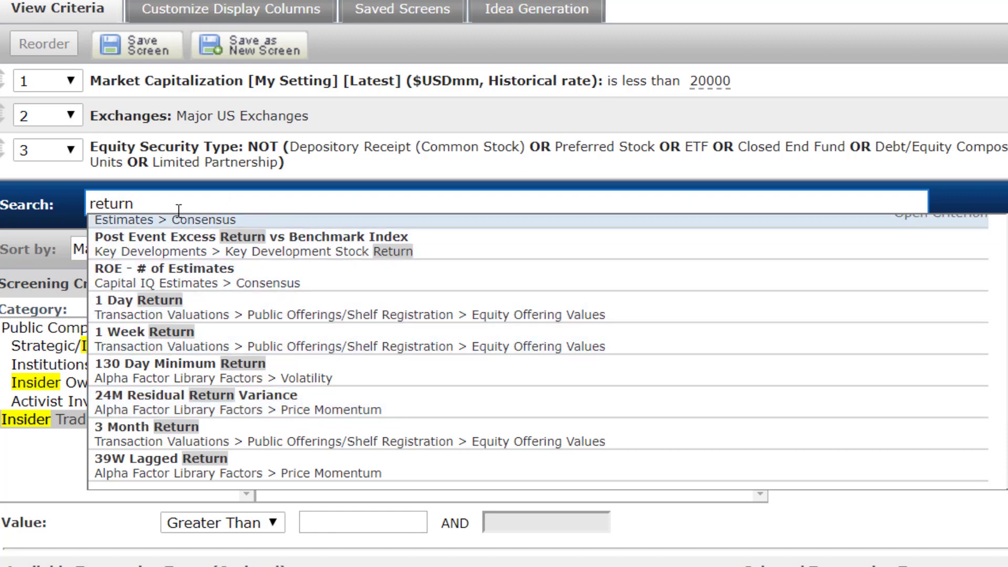
{"action": "left_click_drag", "start_coordinate": [155, 205], "coordinate": [73, 208]}
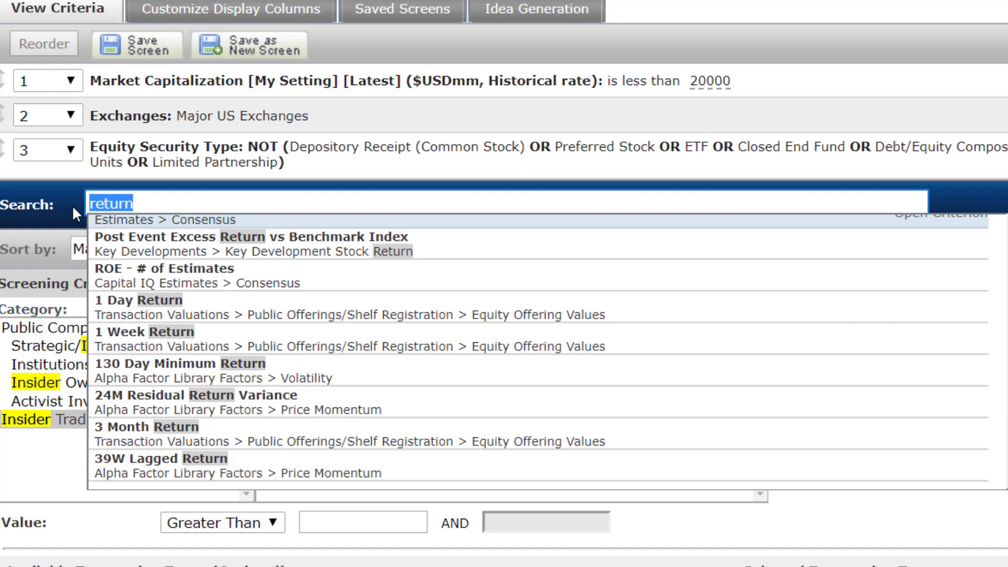
{"action": "type", "text": "p/e"}
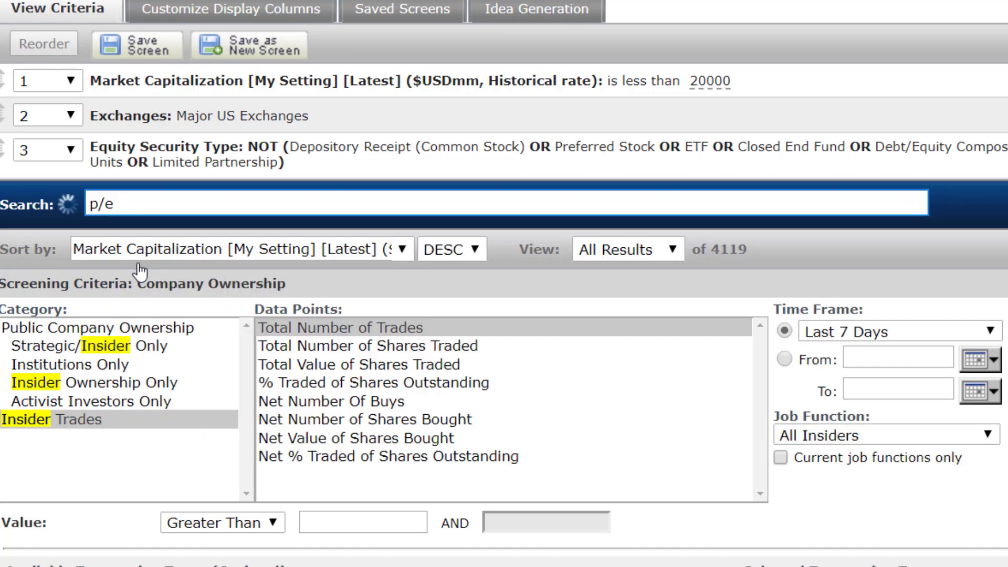
Step: Add a Forward P/E (NTM) less-than criterion, entered as 15 then corrected to 10 (528 matches)
{"action": "left_click", "coordinate": [138, 267]}
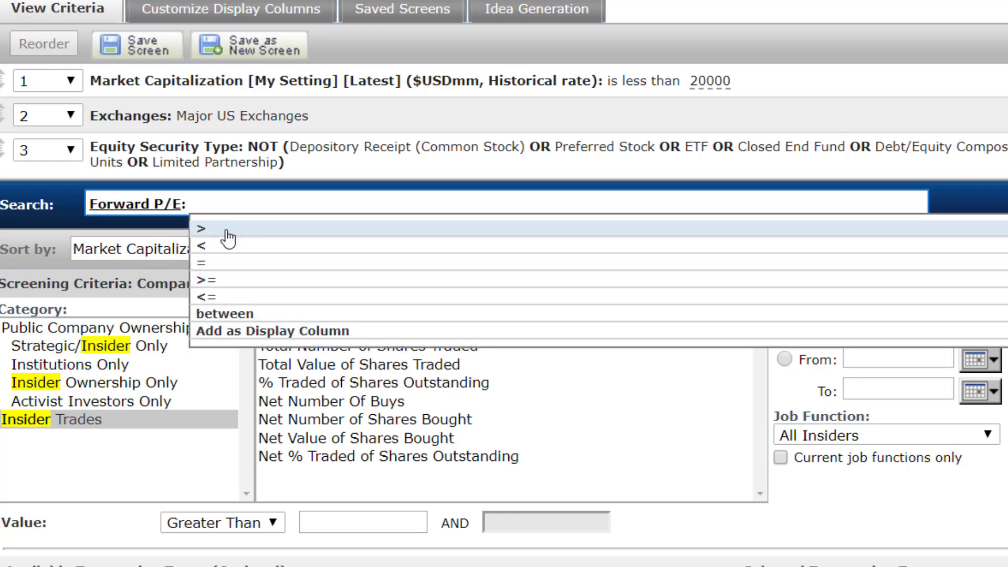
{"action": "left_click", "coordinate": [228, 231]}
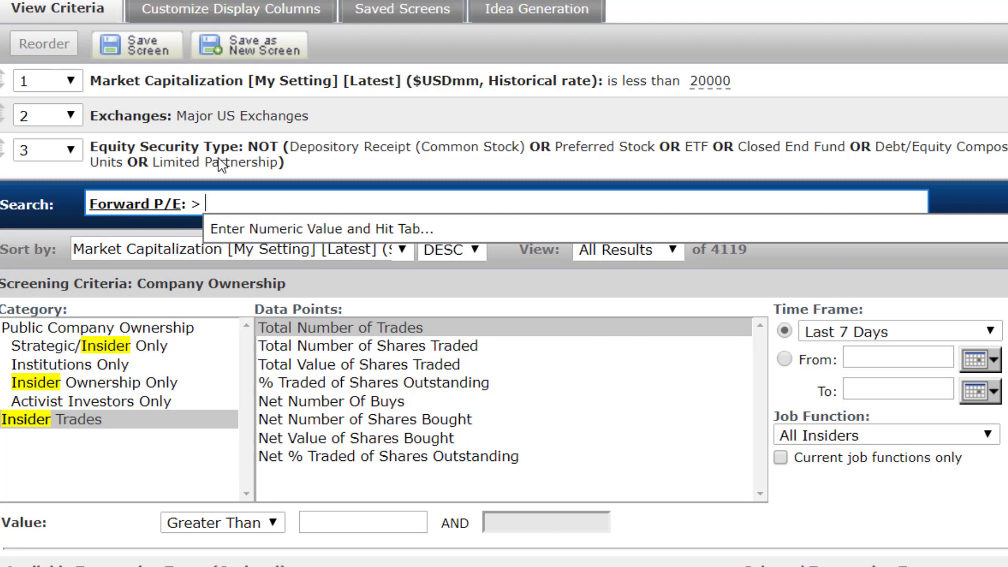
{"action": "key", "text": "BackSpace"}
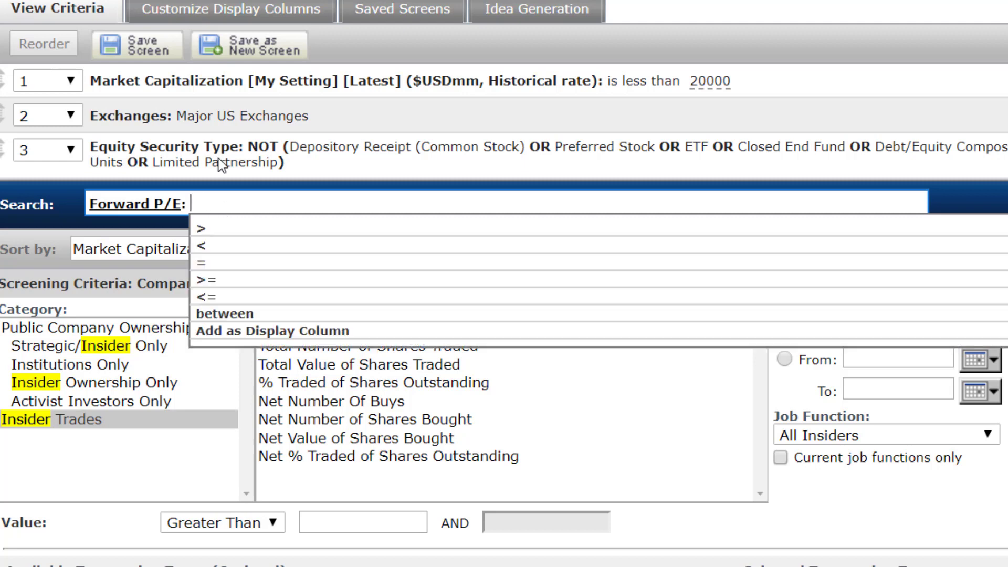
{"action": "left_click", "coordinate": [229, 245]}
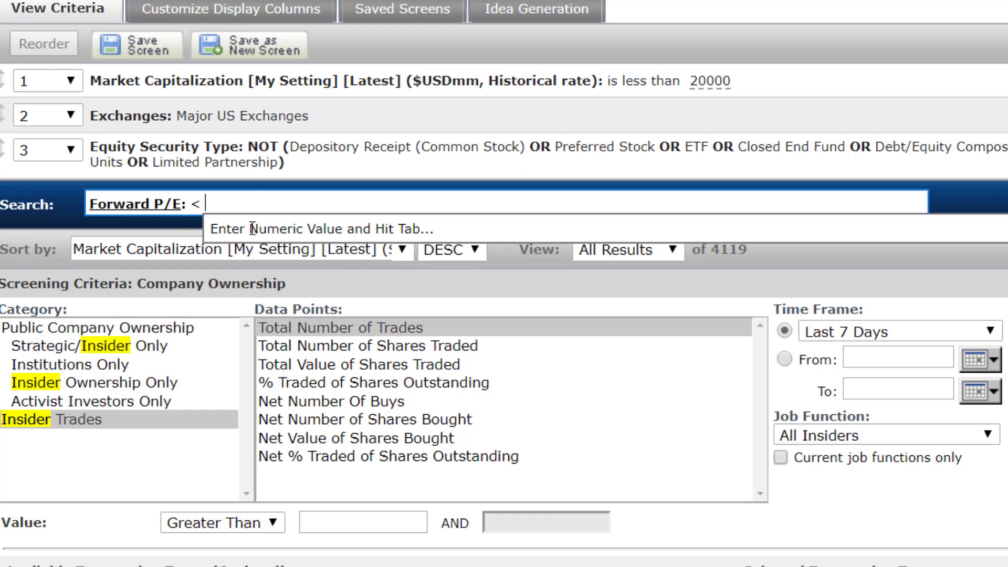
{"action": "type", "text": "15"}
{"action": "key", "text": "Tab"}
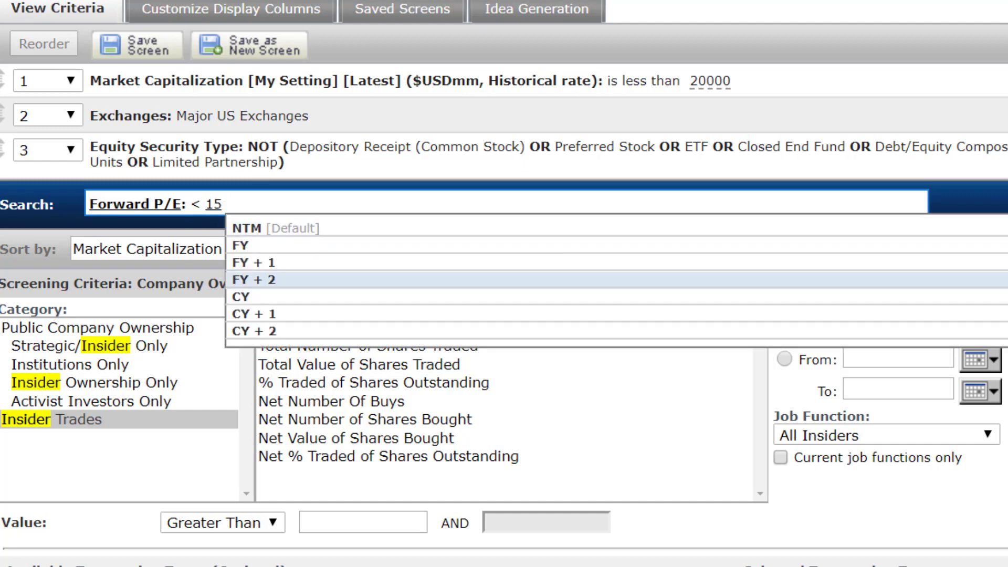
{"action": "key", "text": "Return"}
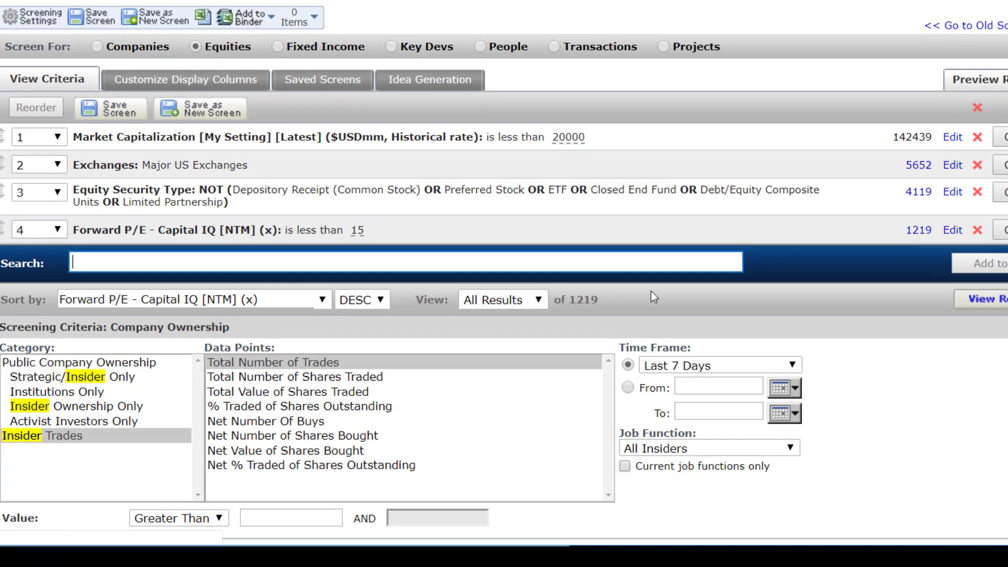
{"action": "left_click", "coordinate": [358, 230]}
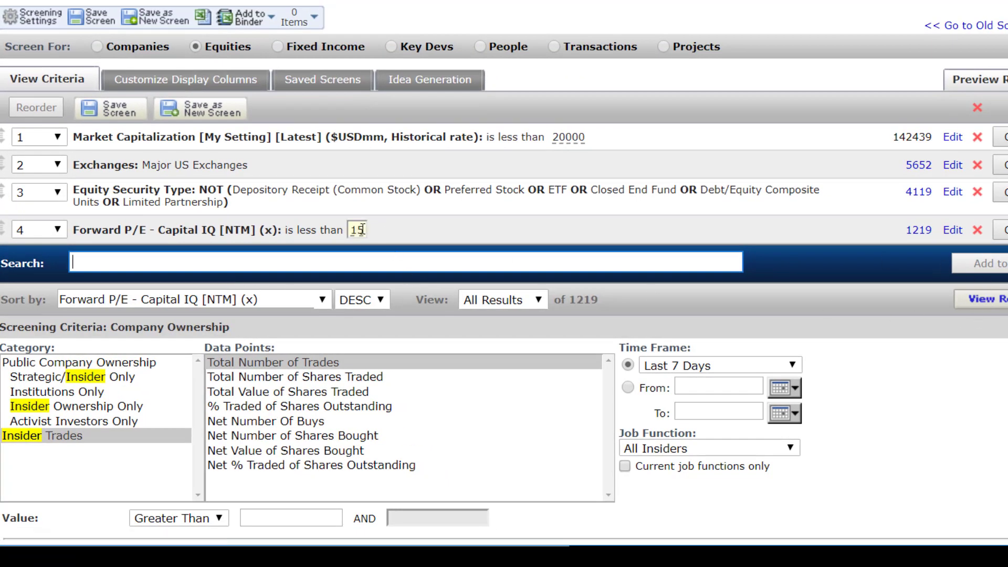
{"action": "type", "text": "10"}
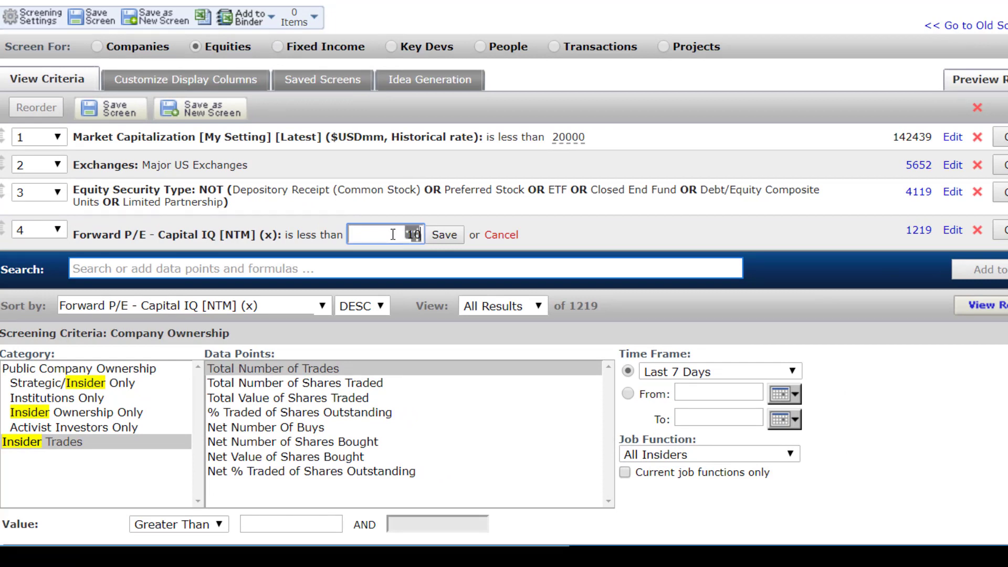
{"action": "key", "text": "Return"}
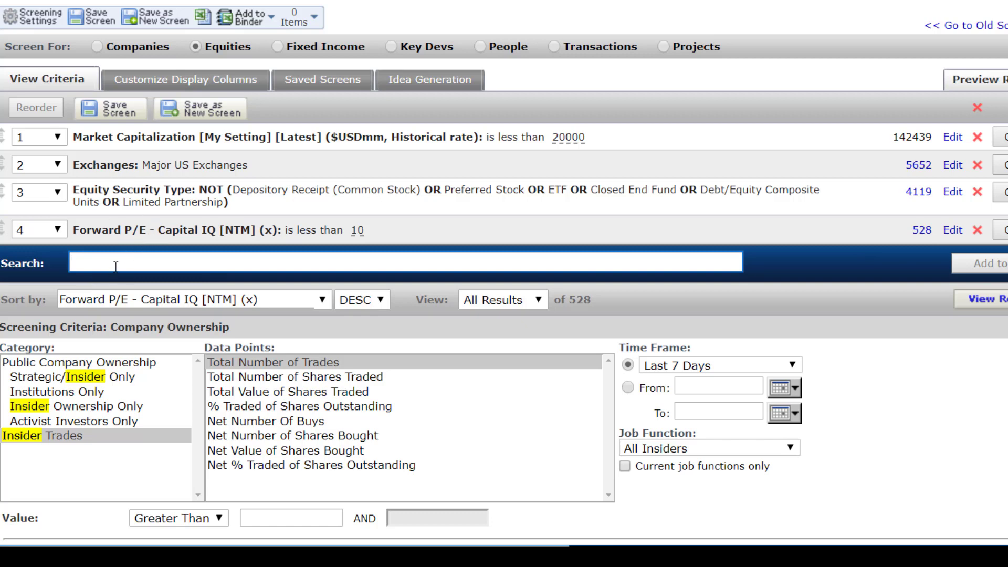
{"action": "type", "text": "roe"}
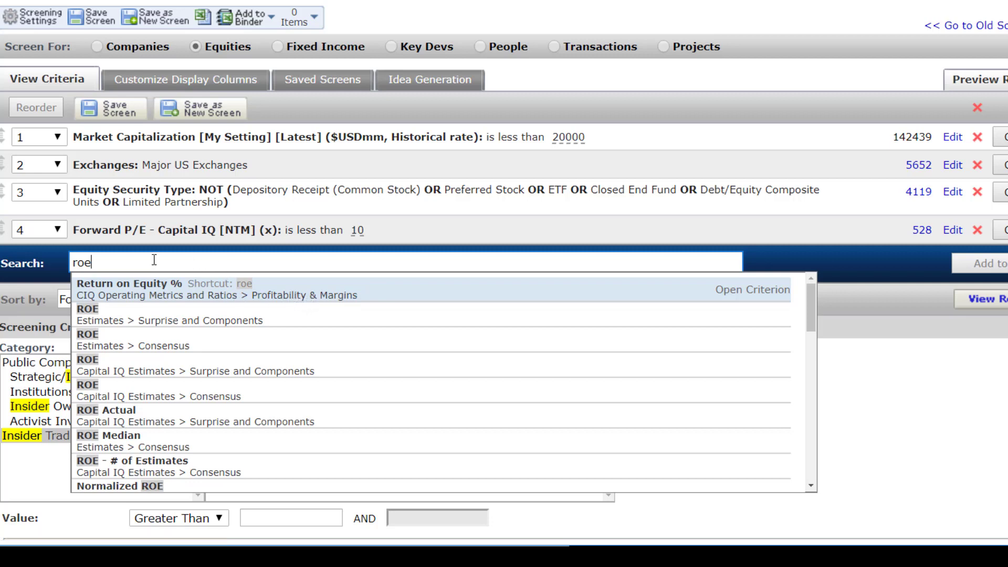
{"action": "left_click_drag", "start_coordinate": [154, 259], "coordinate": [73, 261]}
{"action": "type", "text": "gross"}
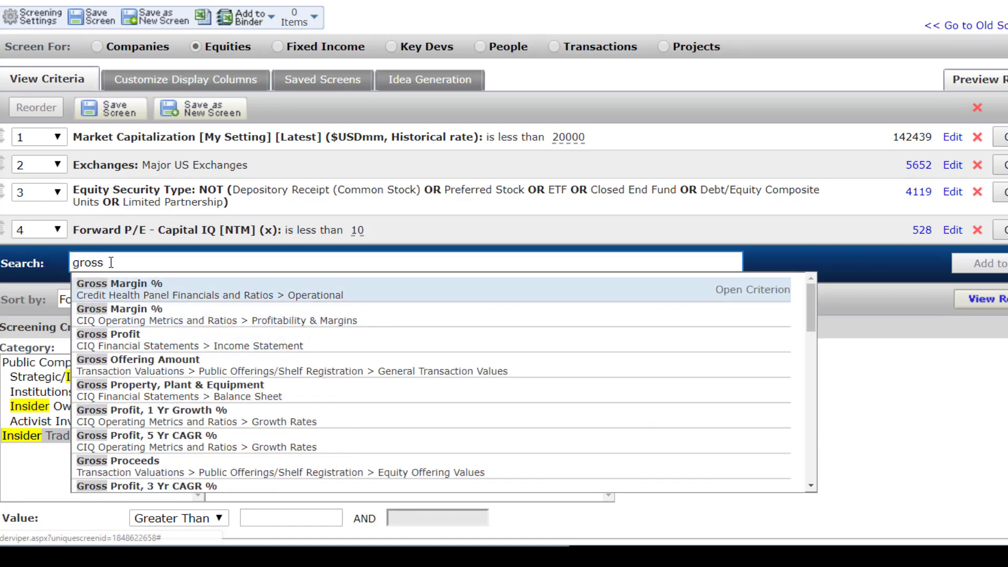
{"action": "left_click_drag", "start_coordinate": [109, 263], "coordinate": [48, 255]}
{"action": "left_click", "coordinate": [46, 297]}
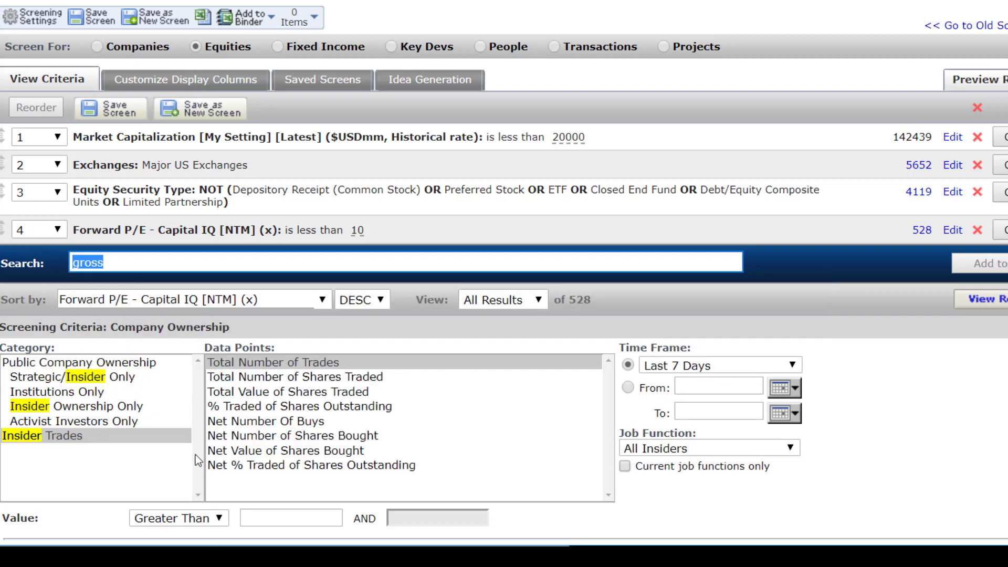
Step: Find 'tev' and add TEV/LTM EBITDA less than 5 (Latest), leaving 100 matching equities
{"action": "type", "text": "tev"}
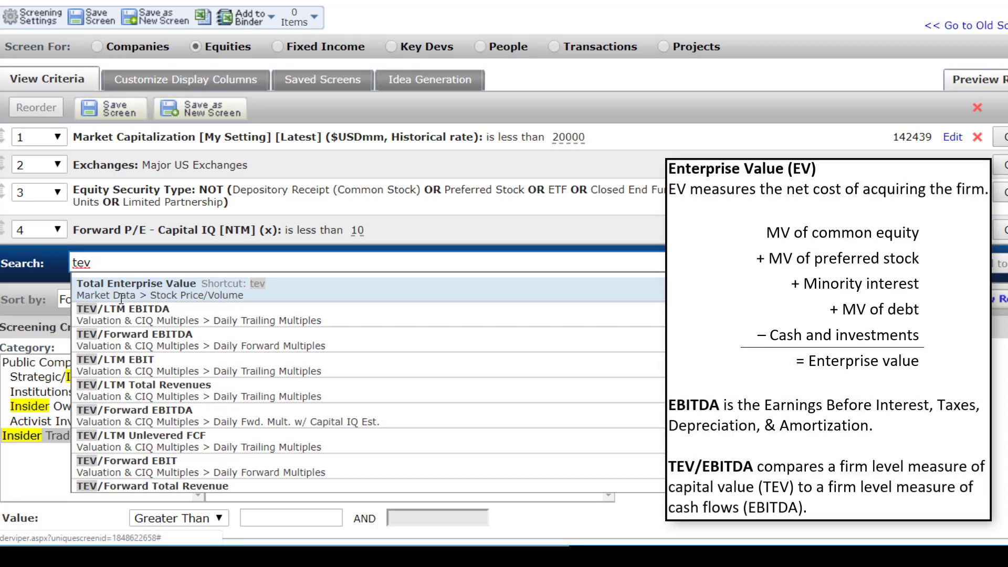
{"action": "left_click", "coordinate": [118, 314]}
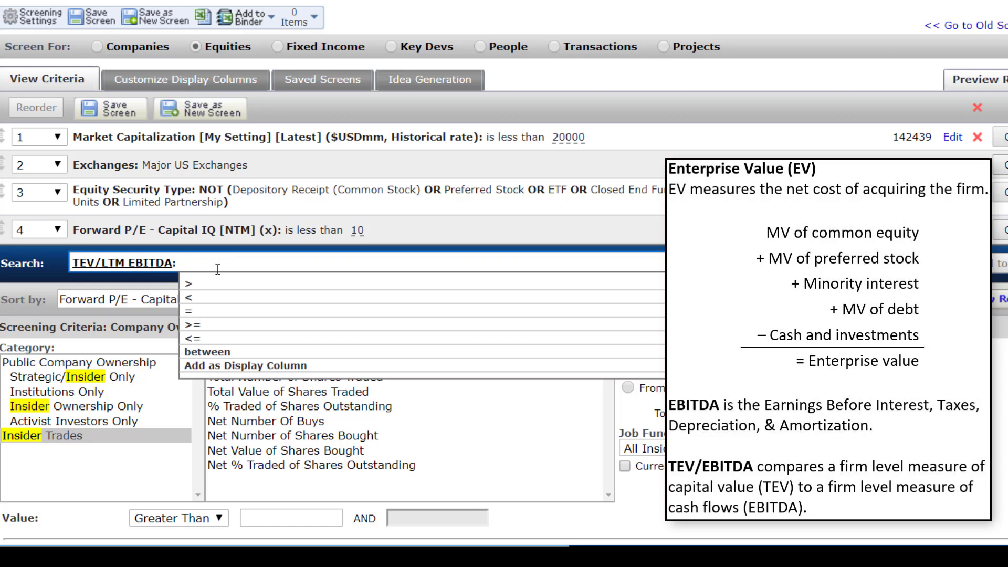
{"action": "left_click", "coordinate": [207, 298]}
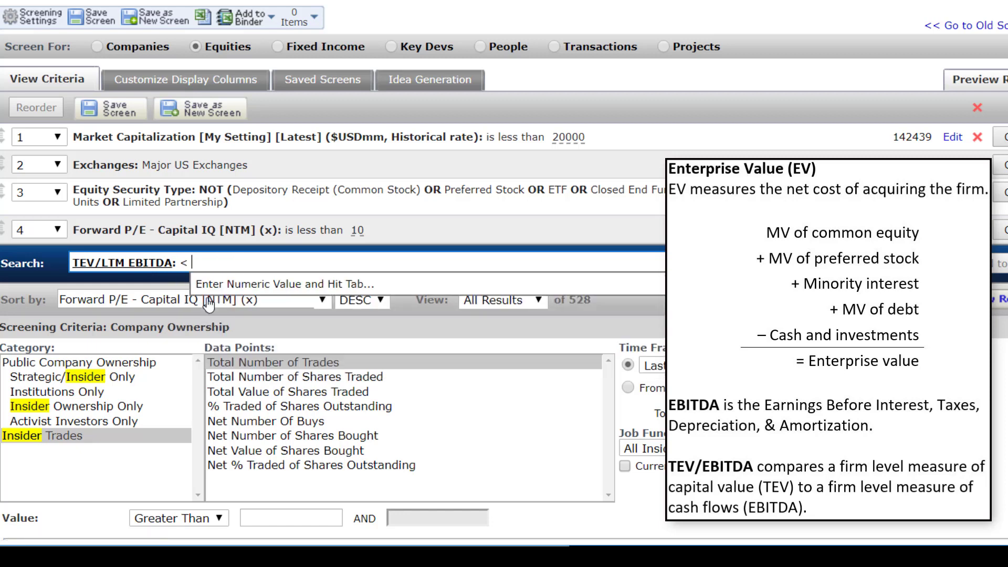
{"action": "type", "text": "5"}
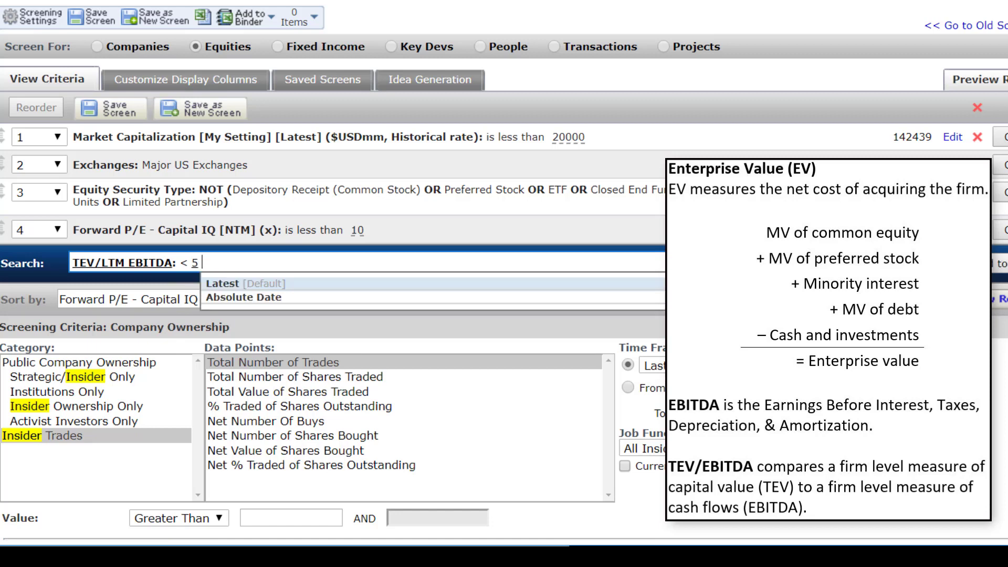
{"action": "key", "text": "Return"}
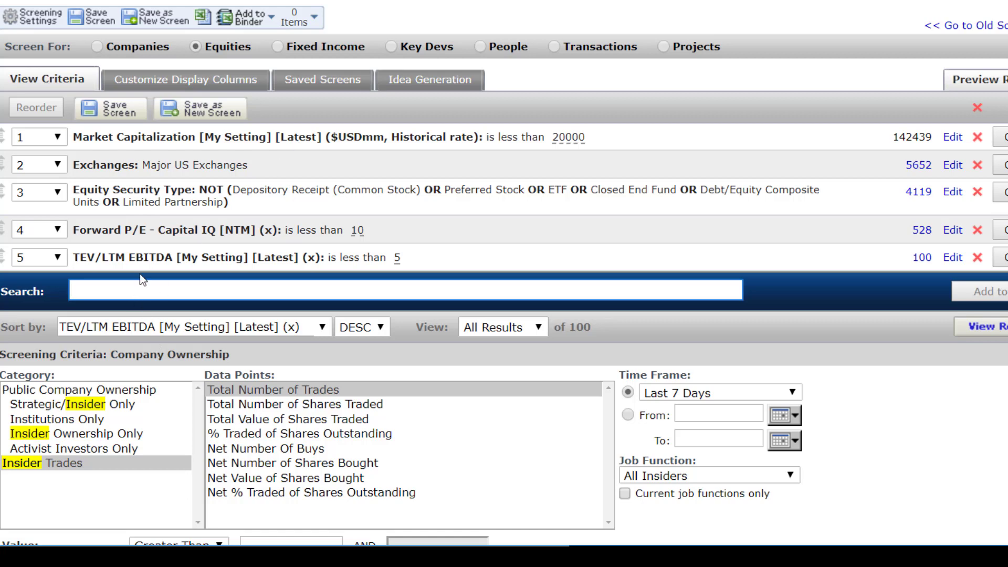
{"action": "type", "text": "p/bv"}
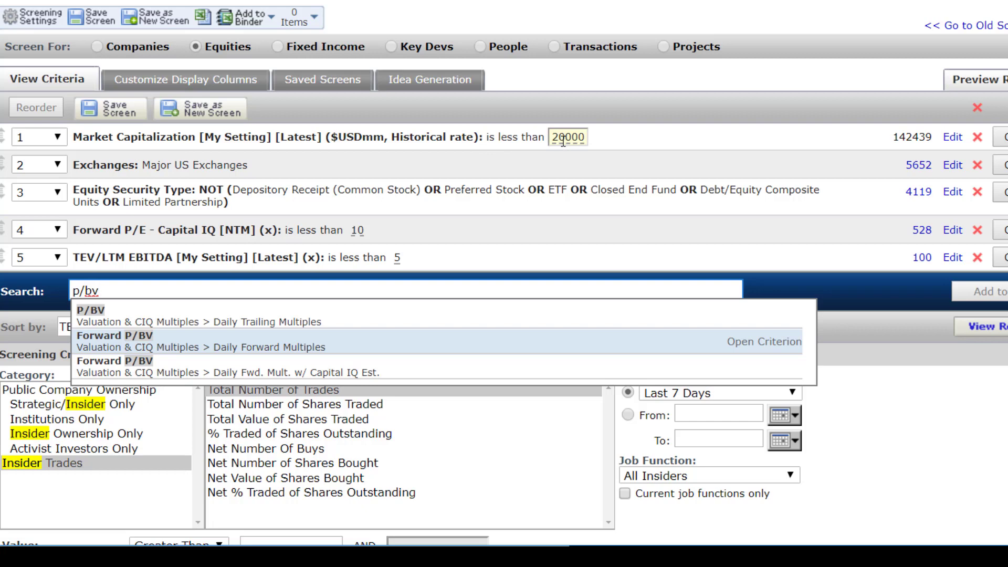
{"action": "left_click", "coordinate": [859, 413]}
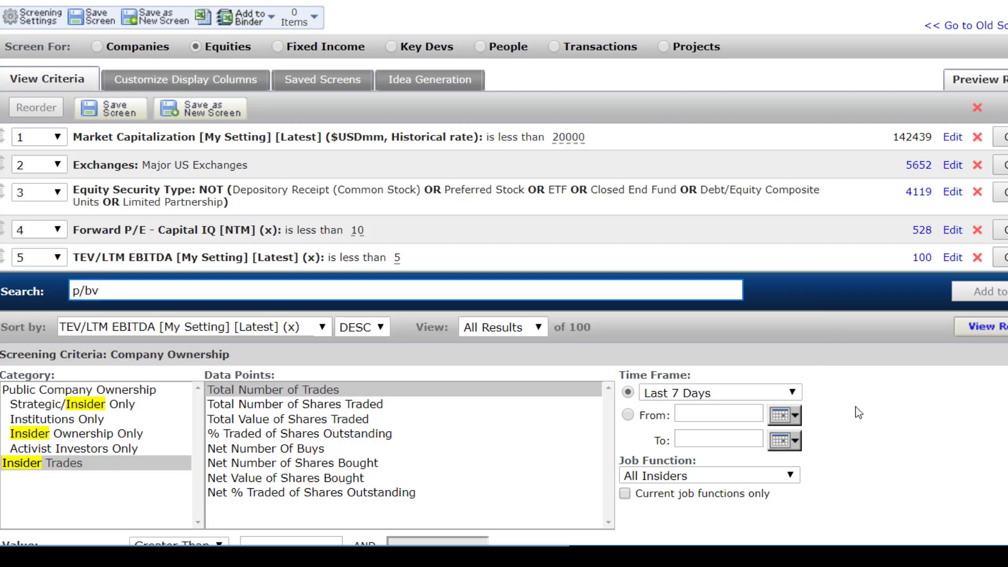